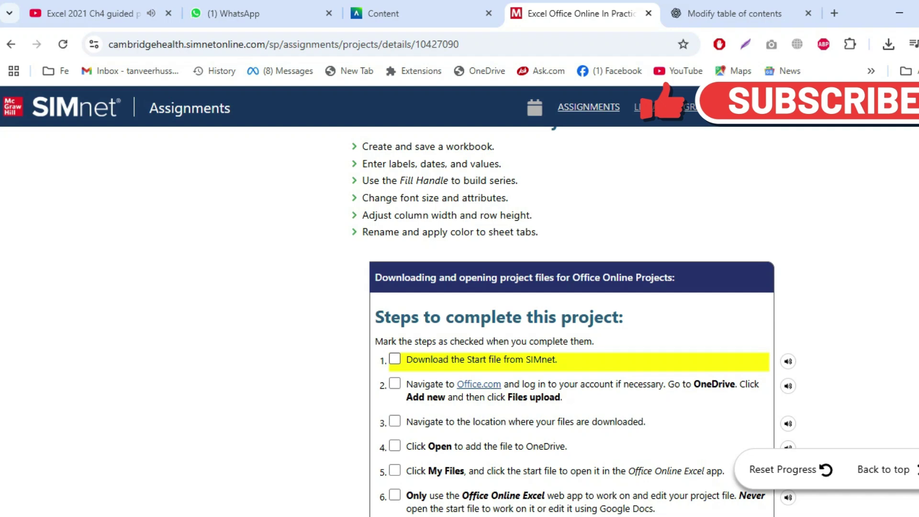
Mark all six file download and upload preparation steps in the SIMnet project instructions as complete.
scroll(569, 311, down, 2)
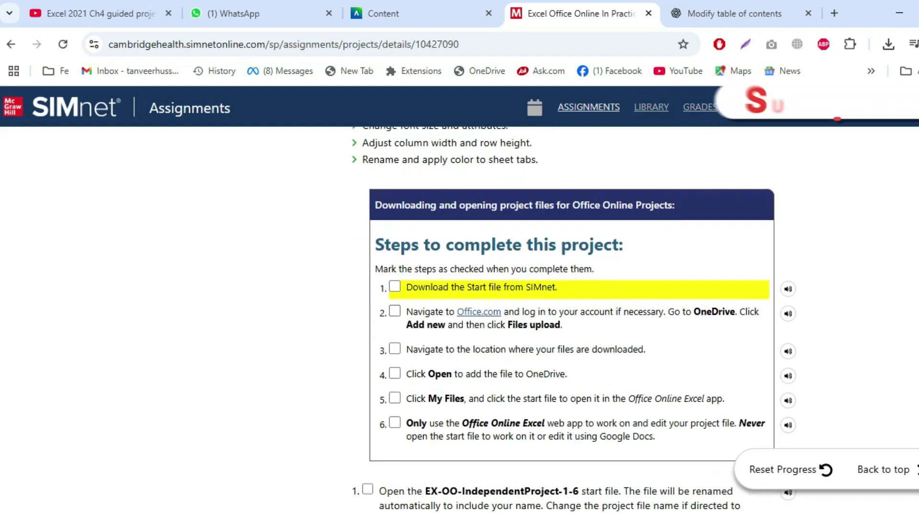
click(394, 287)
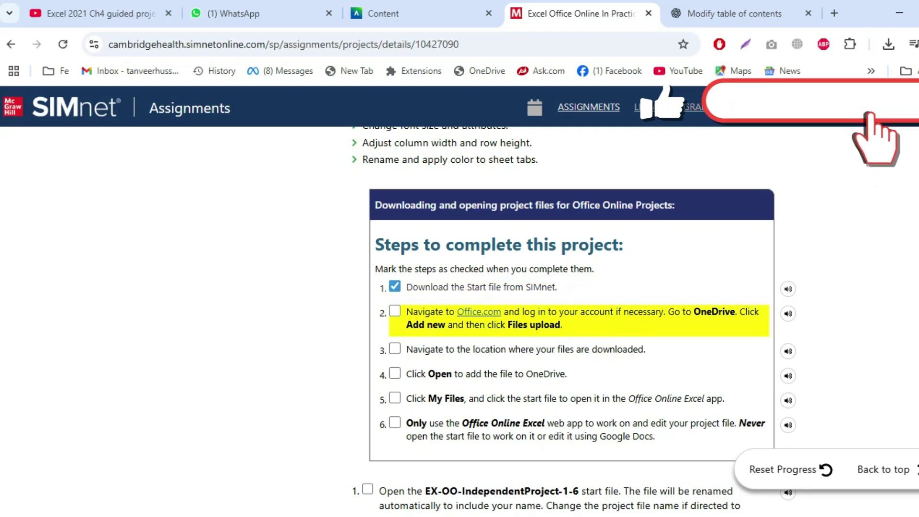
click(394, 310)
click(394, 348)
click(395, 373)
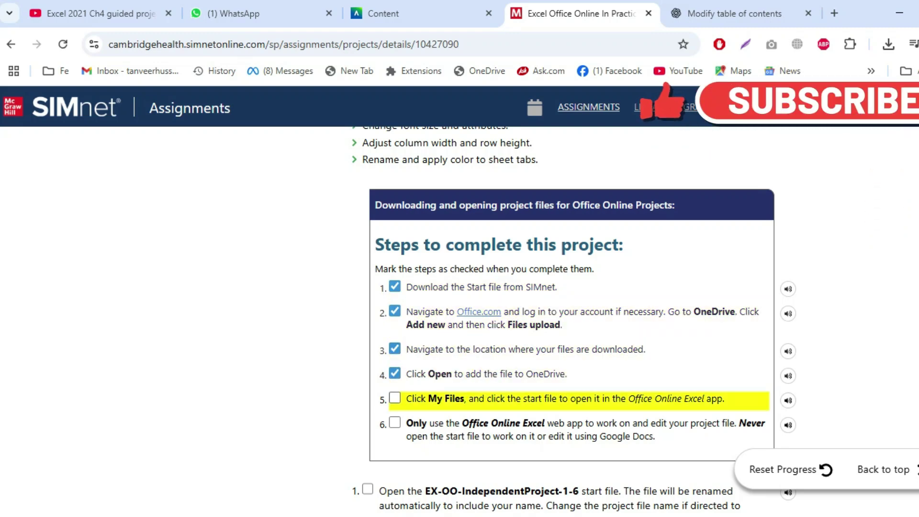
click(394, 397)
click(395, 422)
Mark project step 1, opening the EX-OO-IndependentProject-1-6 start file, as complete.
scroll(569, 311, down, 2)
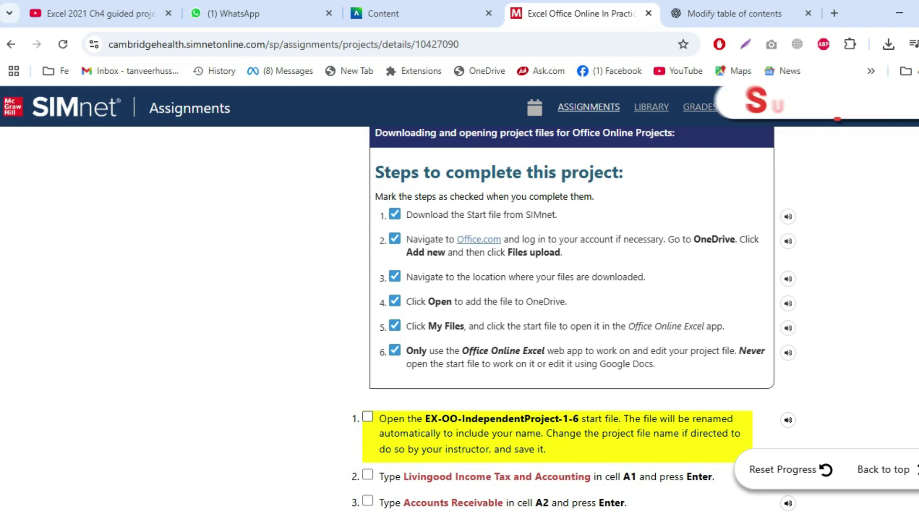
scroll(570, 311, down, 2)
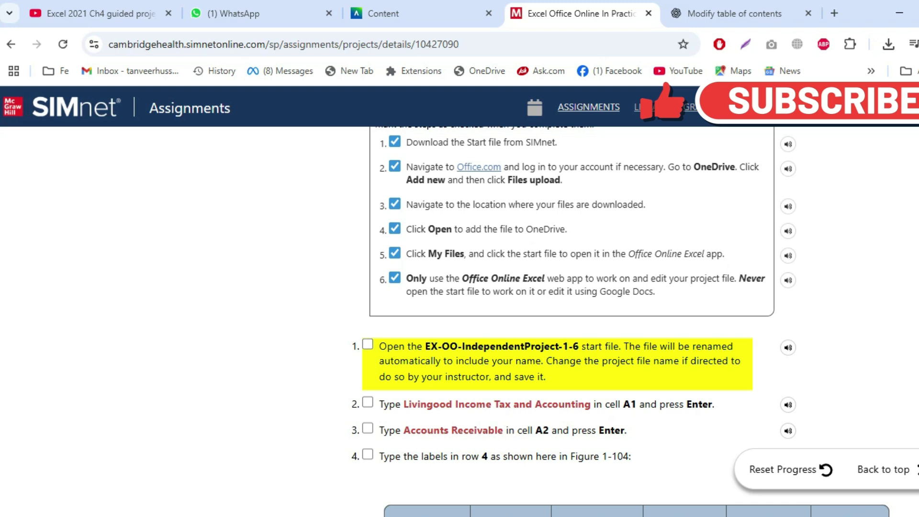
click(367, 344)
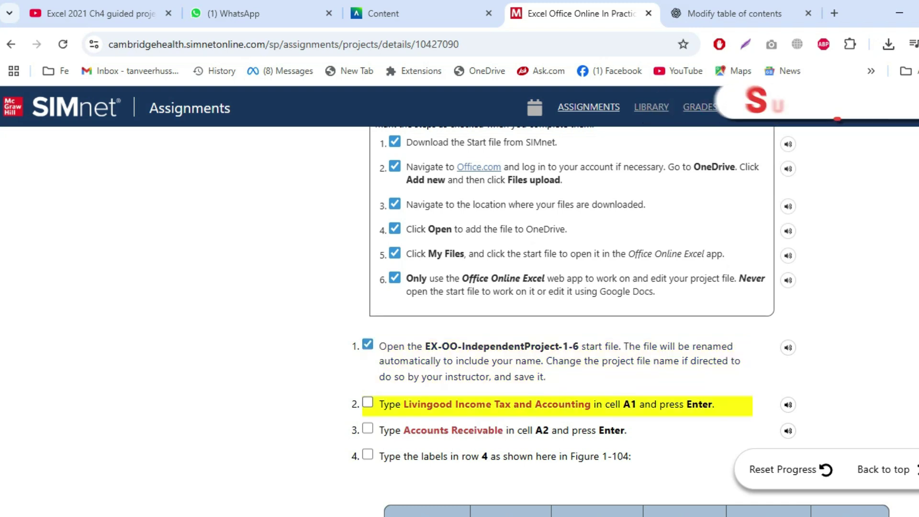
Copy "Livingood Income Tax and Accounting" from step 2 into cell A1 of the Excel workbook without source formatting, and save the workbook.
drag(445, 405, 591, 404)
key(ctrl+c)
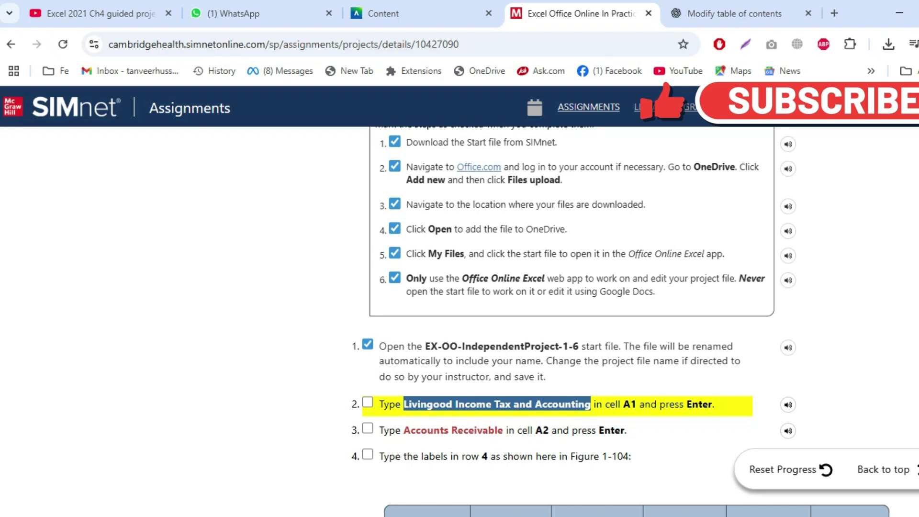
mouse_move(540, 516)
click(803, 516)
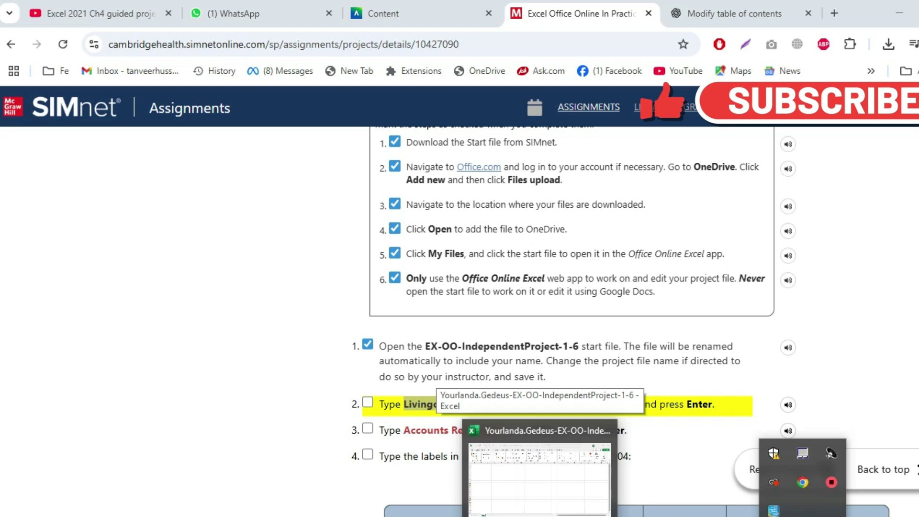
click(539, 478)
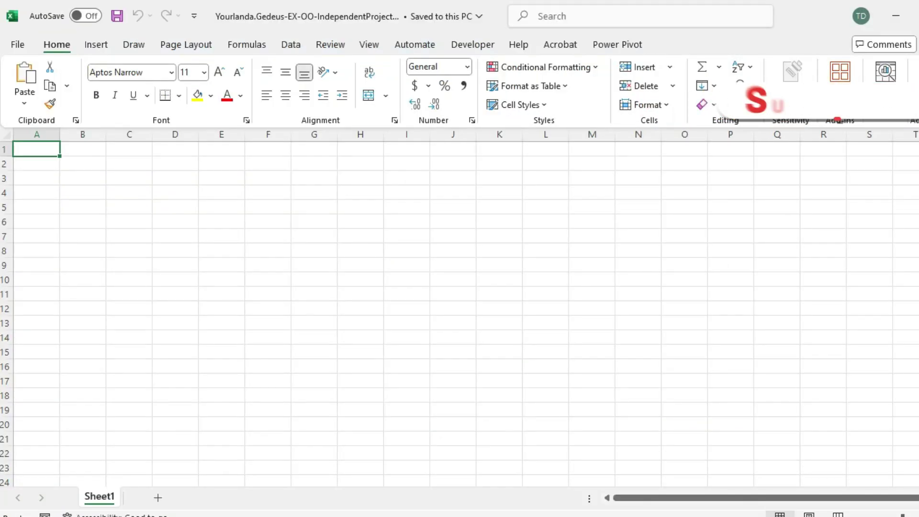
key(ctrl+v)
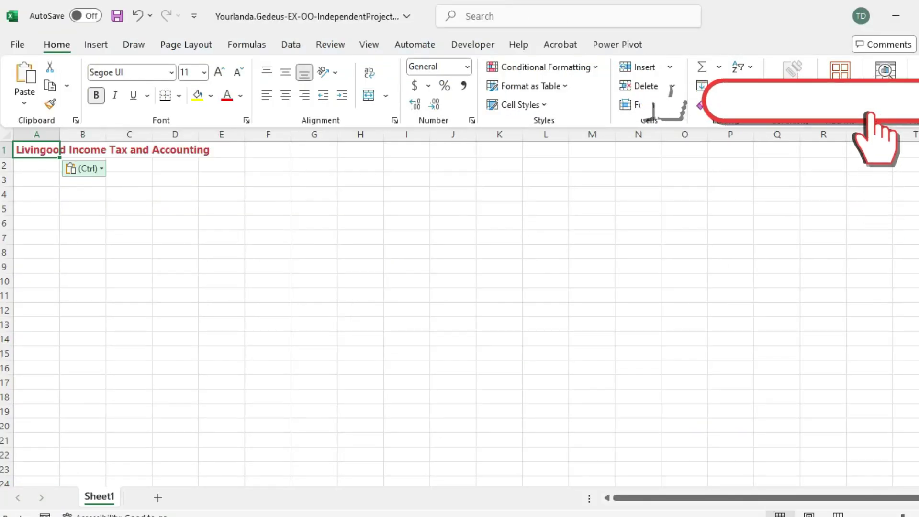
key(ctrl)
key(t)
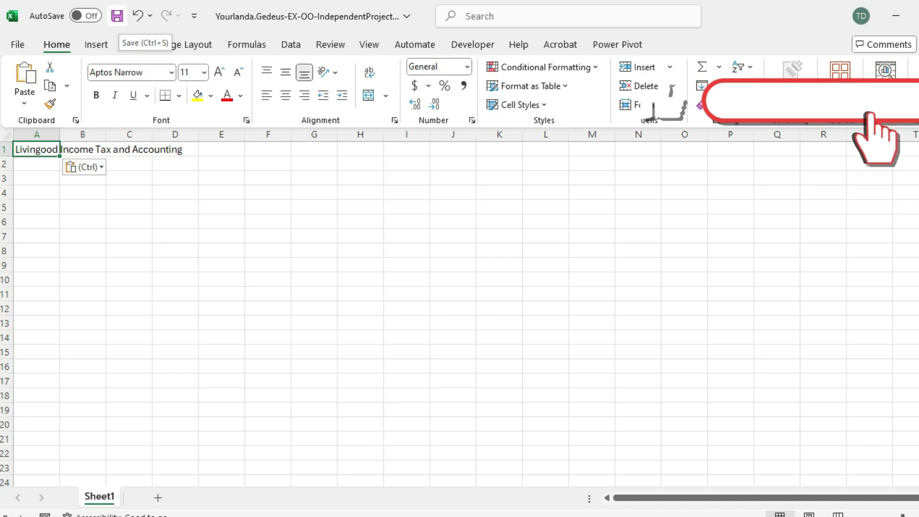
click(117, 15)
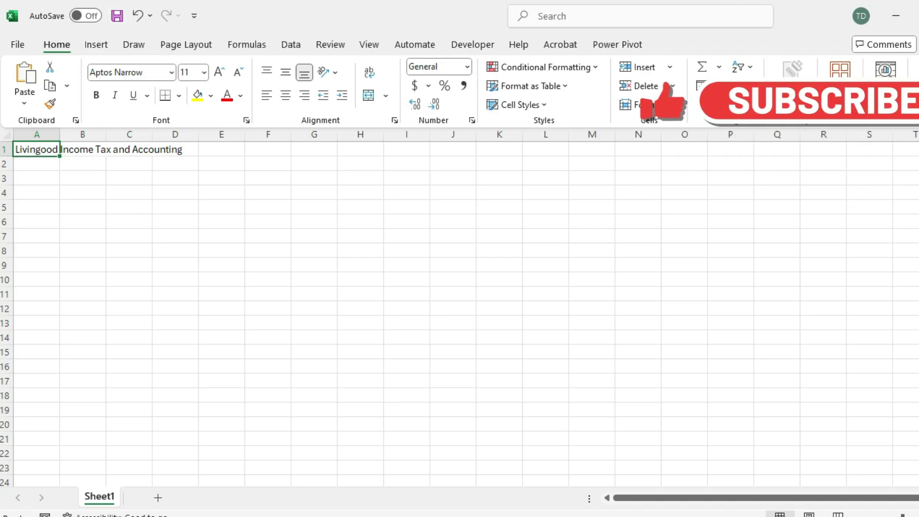
Check off step 2 in SIMnet and copy "Accounts Receivable" into cell A2 of the Excel workbook without its source formatting.
key(alt+Tab)
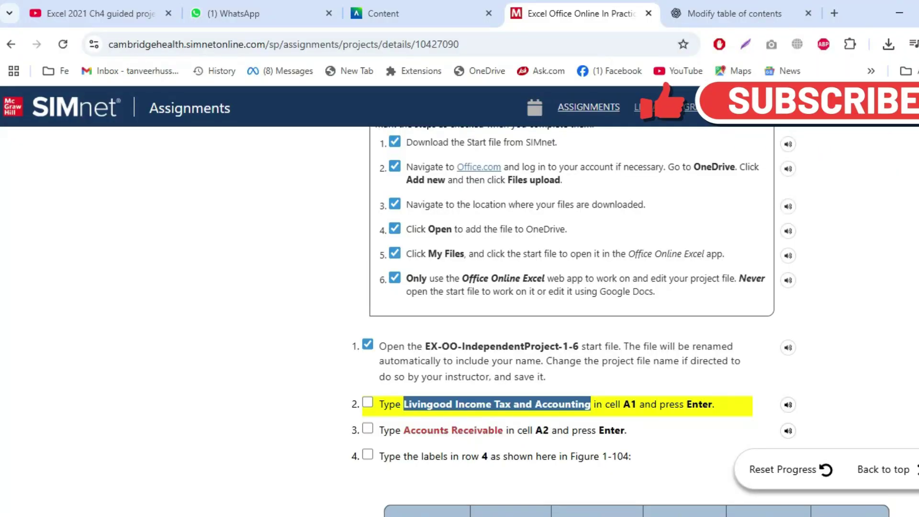
scroll(574, 311, down, 2)
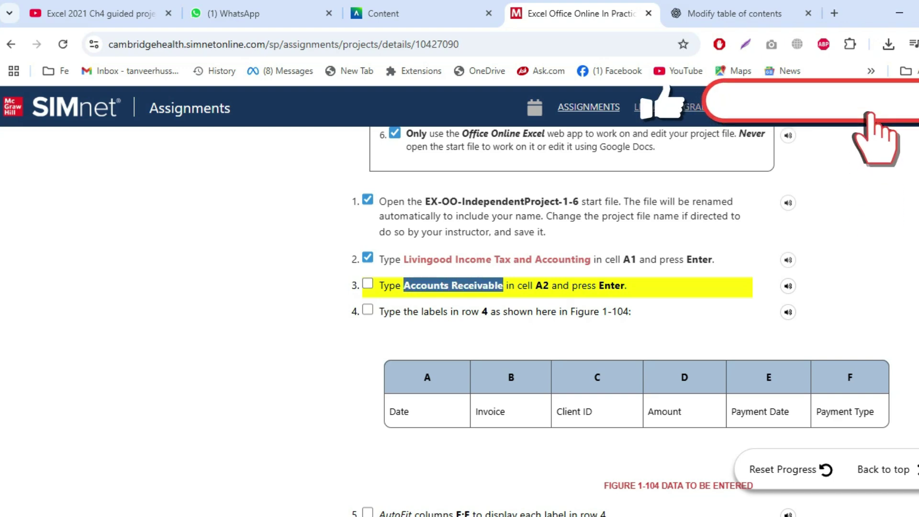
key(alt+Tab)
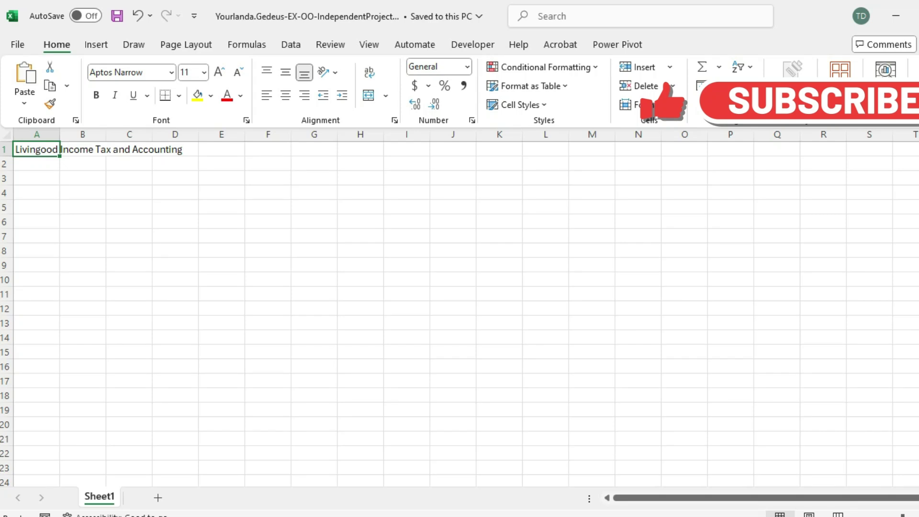
text(Accounts Receivable)
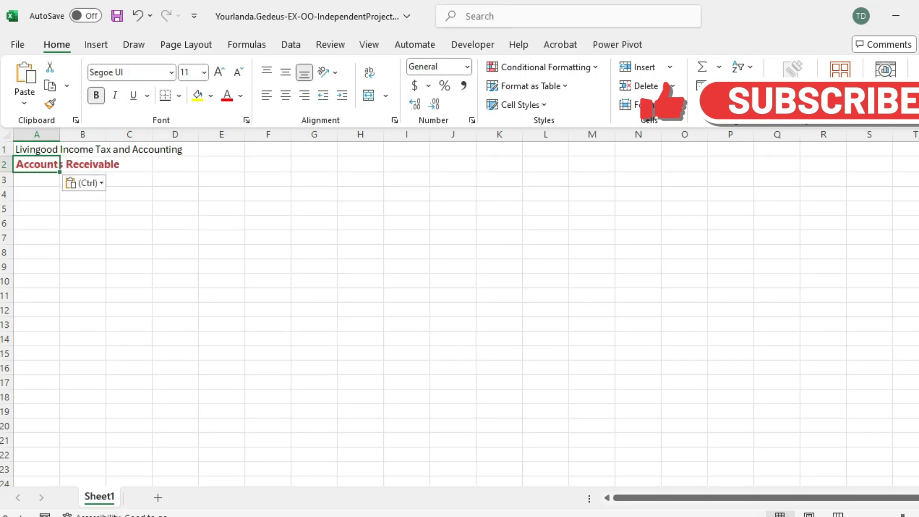
click(85, 183)
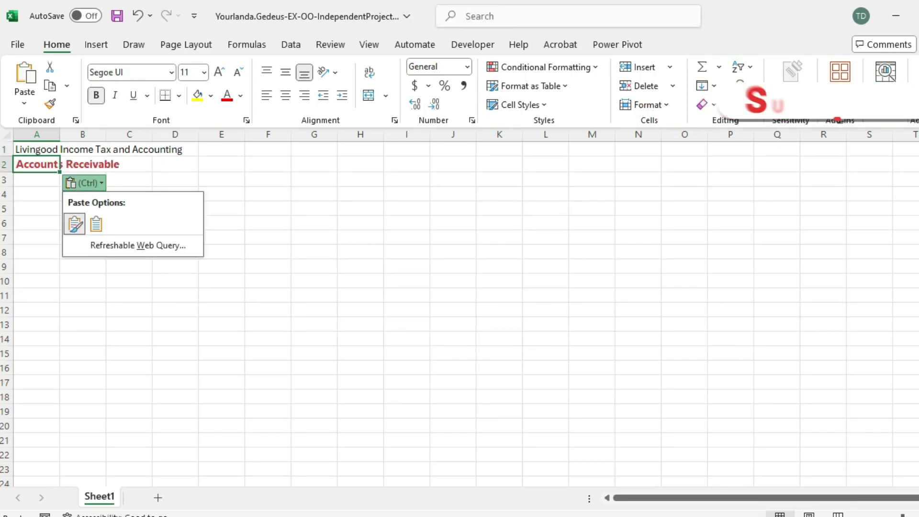
click(96, 224)
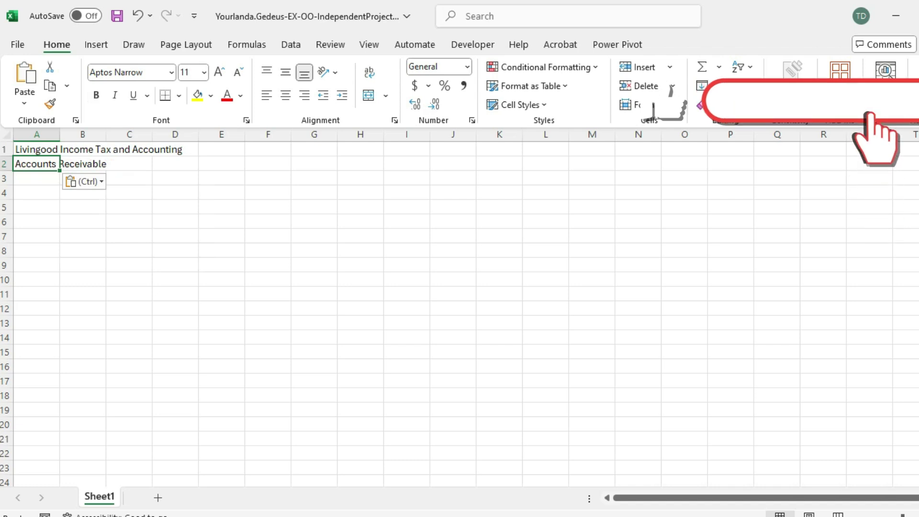
Check off step 3 in SIMnet and copy the label "Date" from Figure 1-104 into Excel cell A4 without its source formatting.
key(alt+Tab)
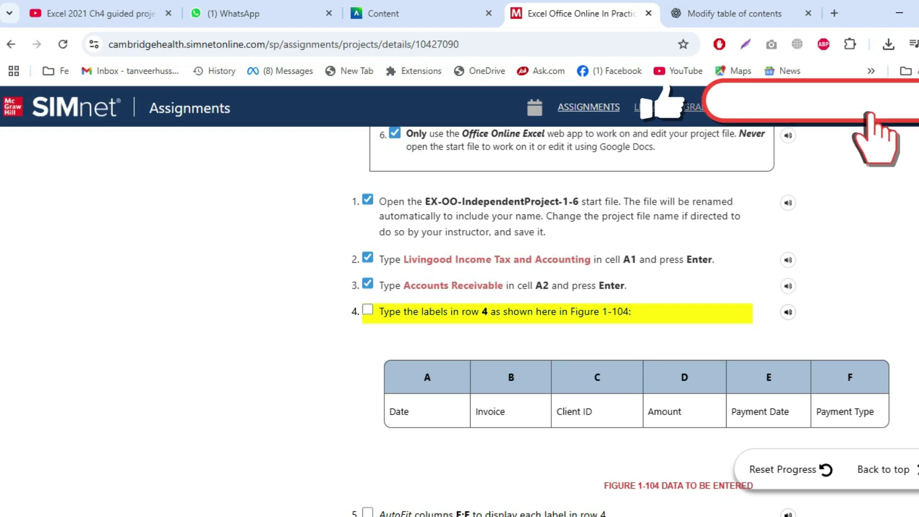
drag(389, 412, 401, 412)
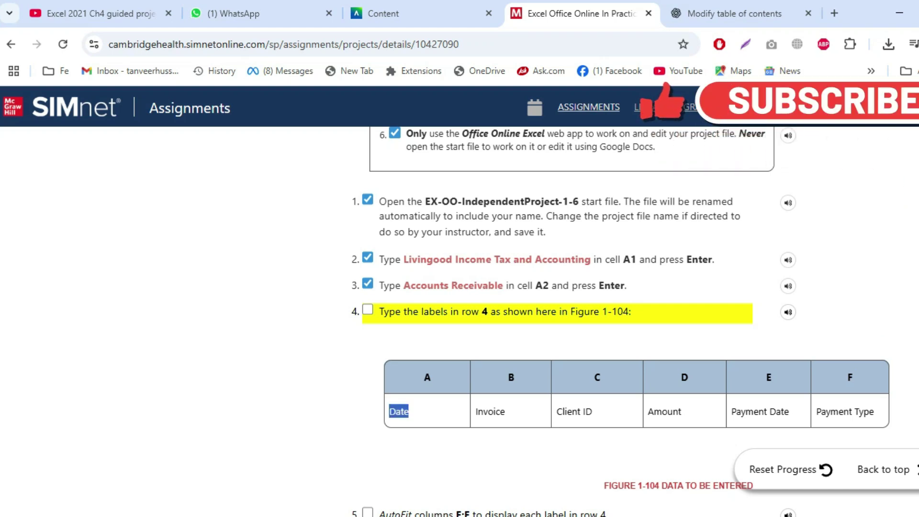
mouse_move(540, 512)
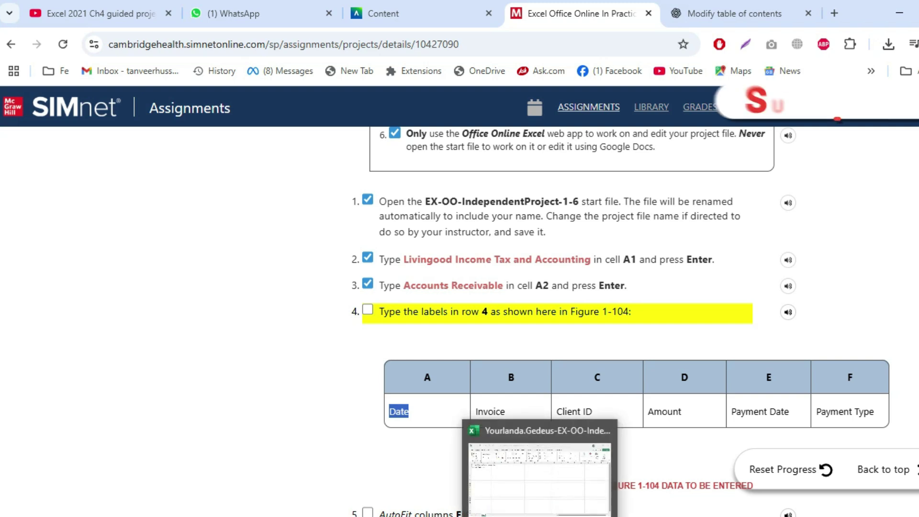
click(540, 473)
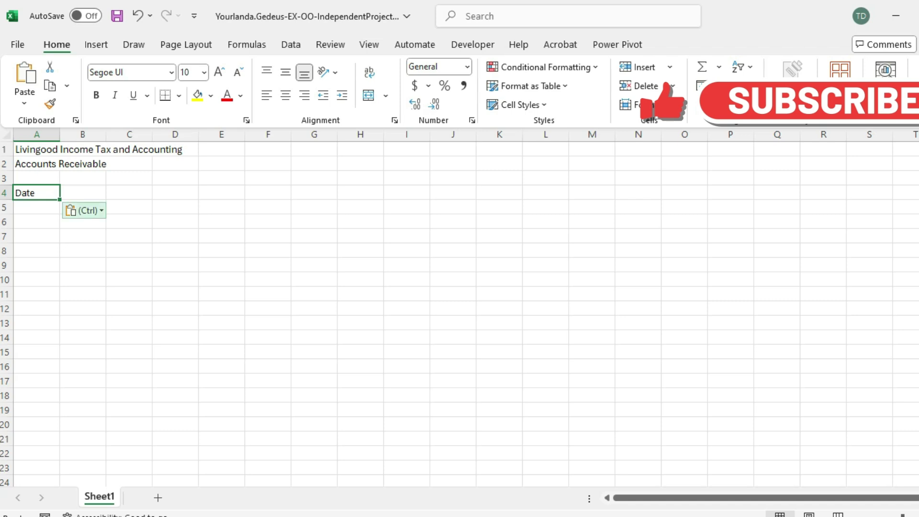
click(84, 210)
click(96, 251)
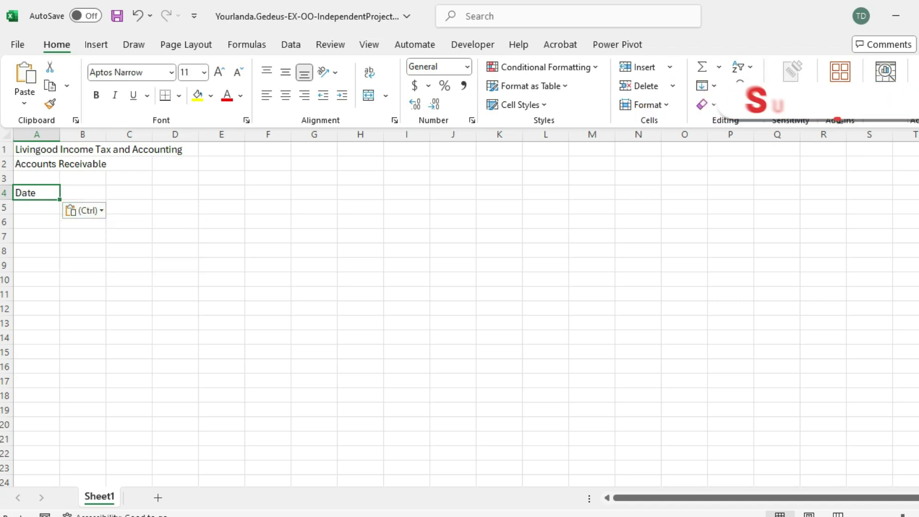
Enter the label "Invoice" in cell B4.
click(83, 192)
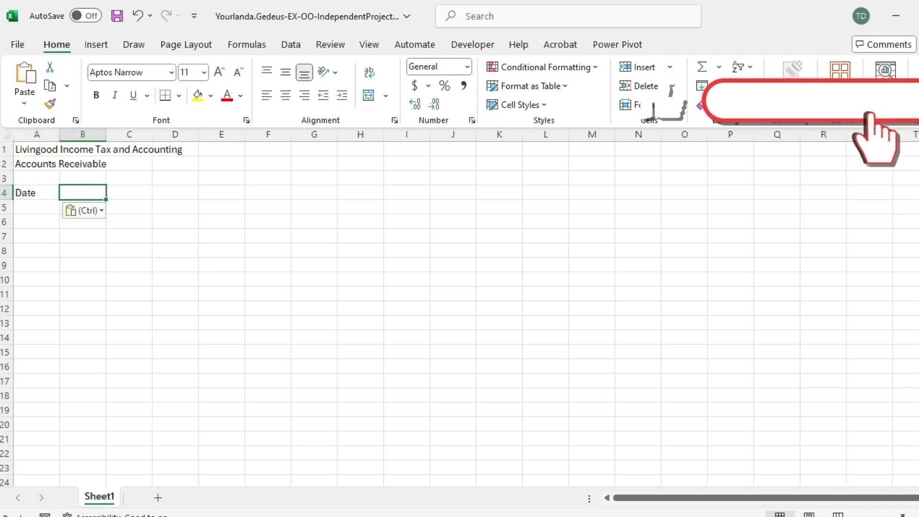
text(Invo)
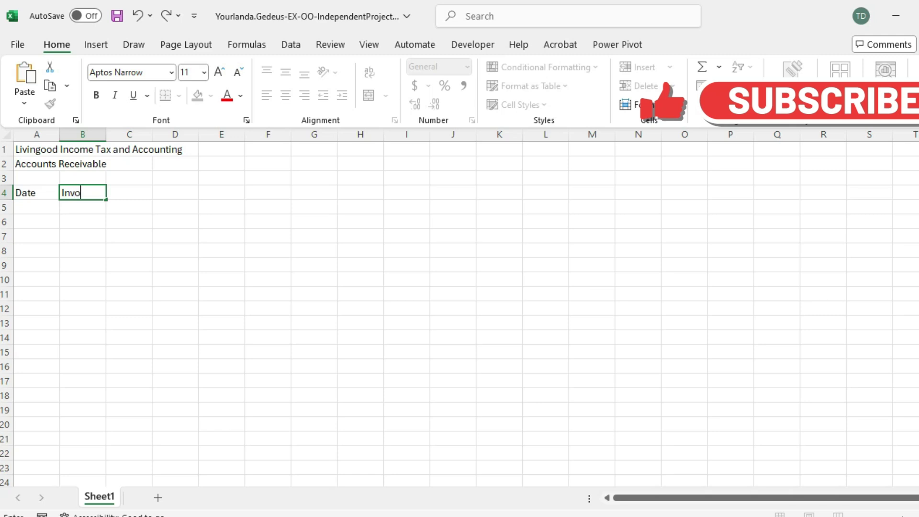
text(ice)
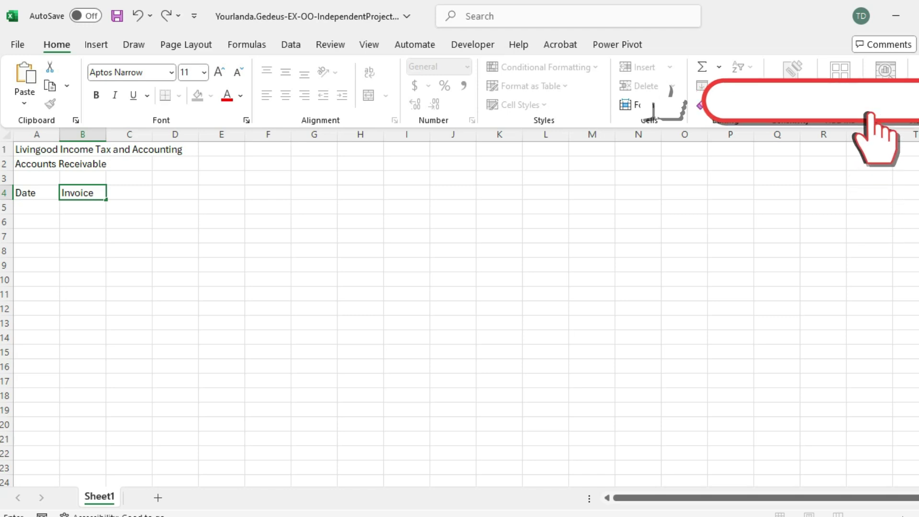
Copy the label "Client ID" from the SIMnet figure into Excel cell C4, matching the destination formatting.
key(alt+Tab)
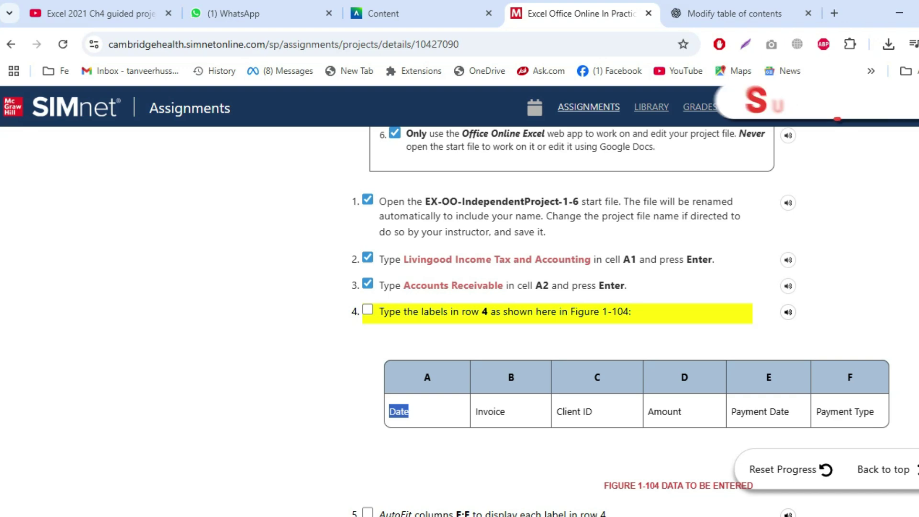
click(574, 411)
drag(556, 412, 577, 412)
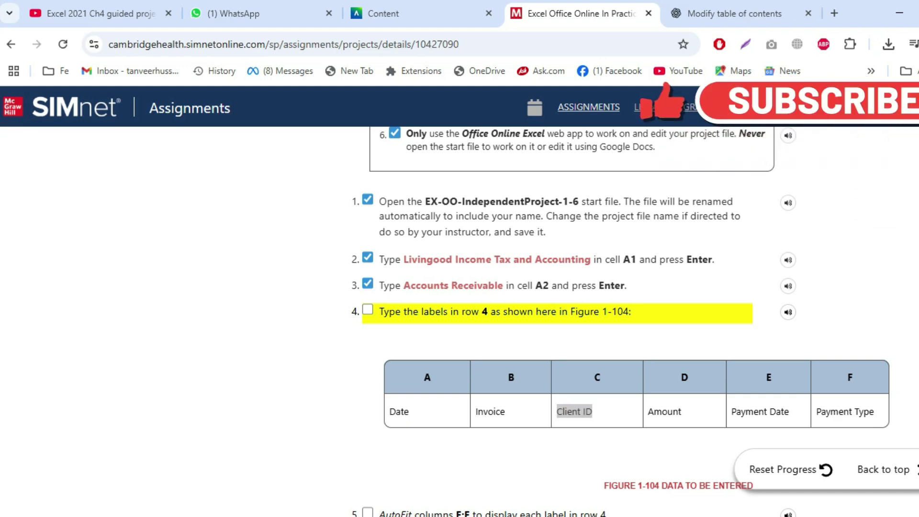
key(alt+Tab)
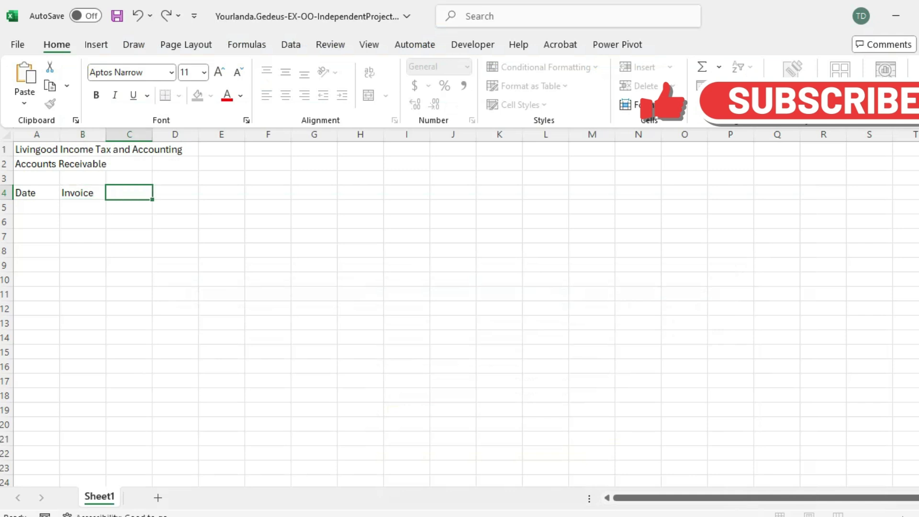
text(Client ID)
key(ctrl)
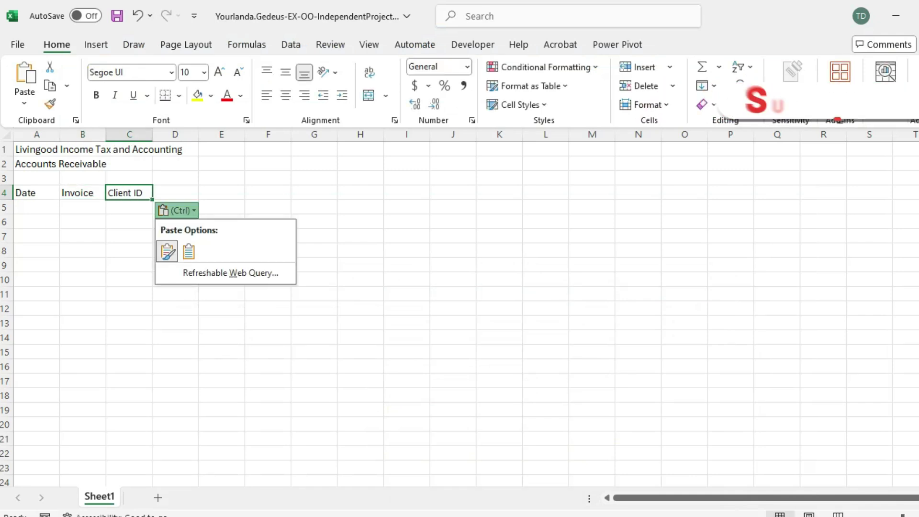
key(Right)
key(Return)
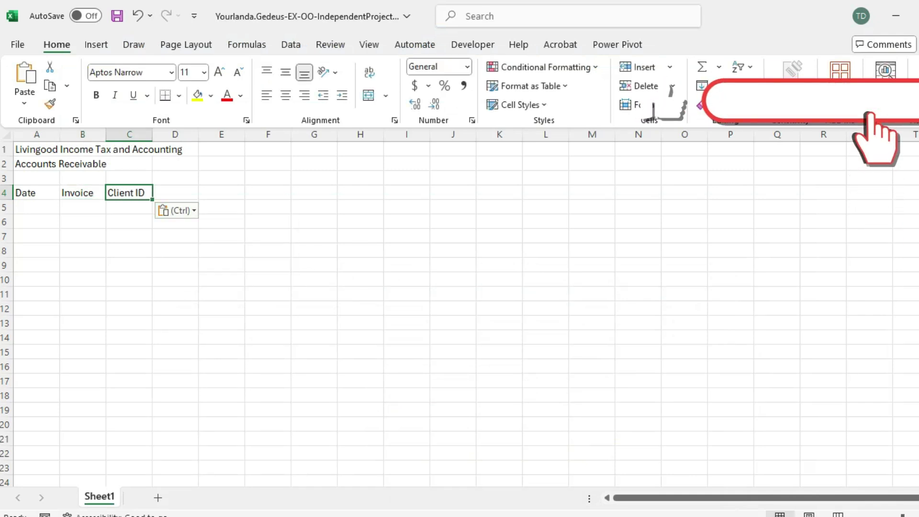
key(Left)
key(Left)
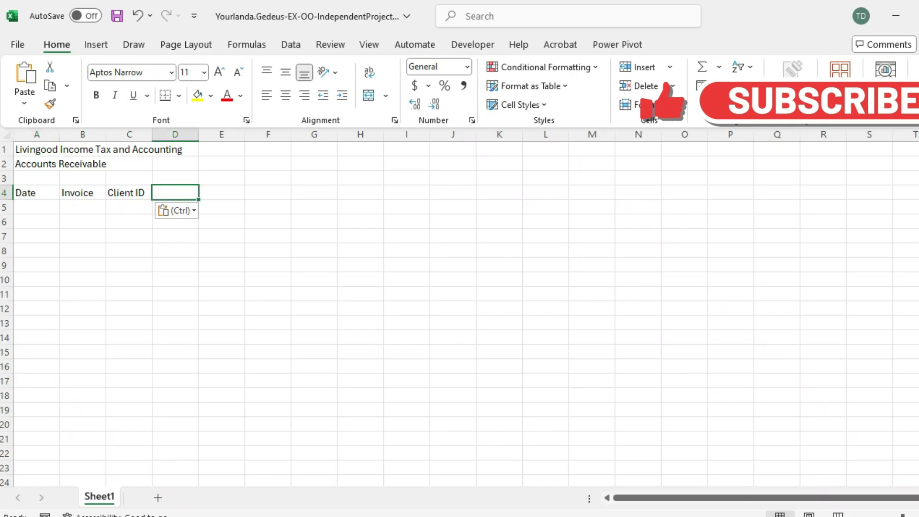
Copy the label "Amount" from the SIMnet figure into Excel cell D4, matching the destination formatting.
key(alt+Tab)
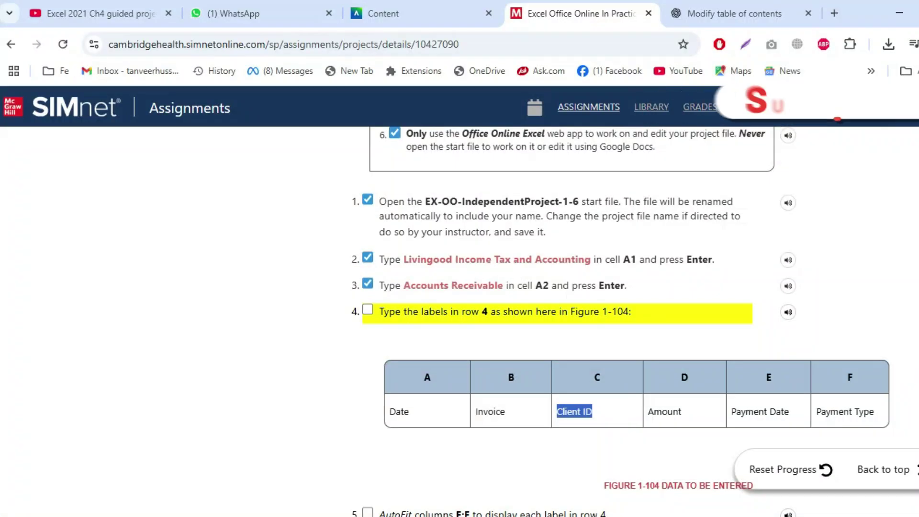
double_click(664, 411)
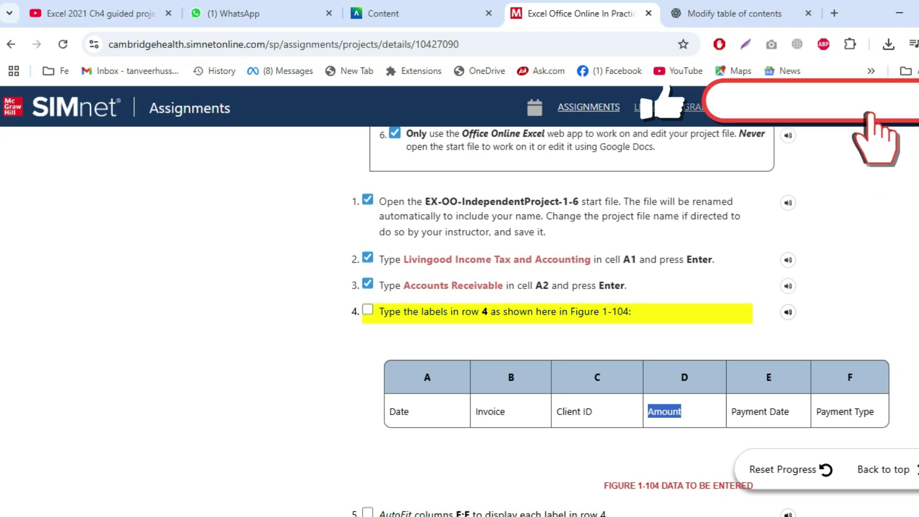
key(alt+Tab)
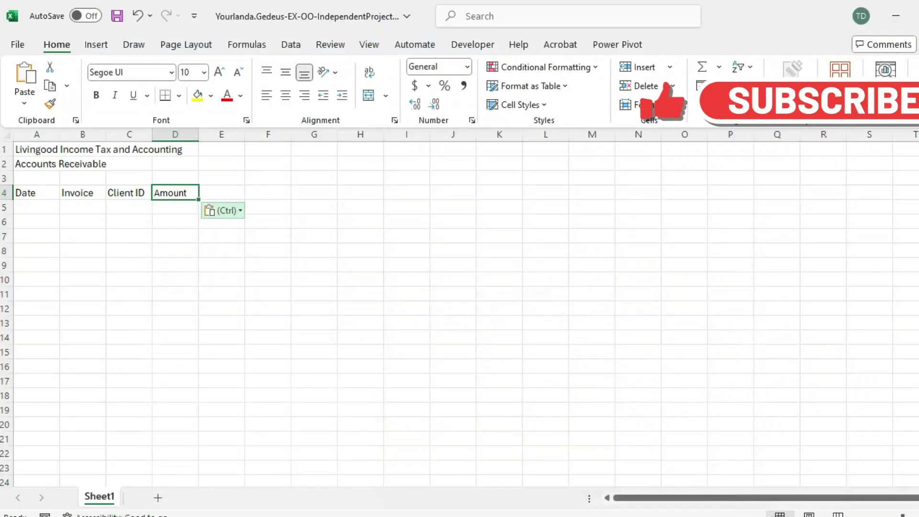
key(ctrl)
key(m)
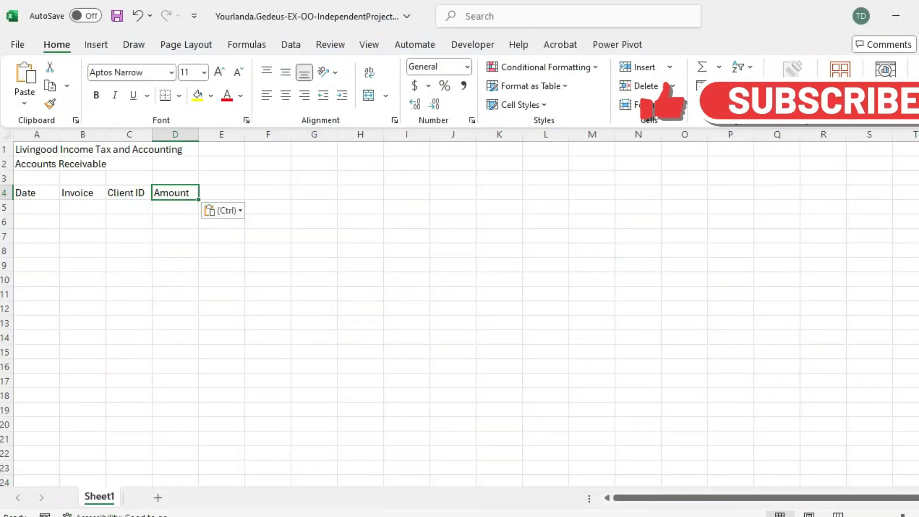
Copy the label "Payment Date" from the SIMnet figure into Excel cell E4, matching the destination formatting.
key(alt+Tab)
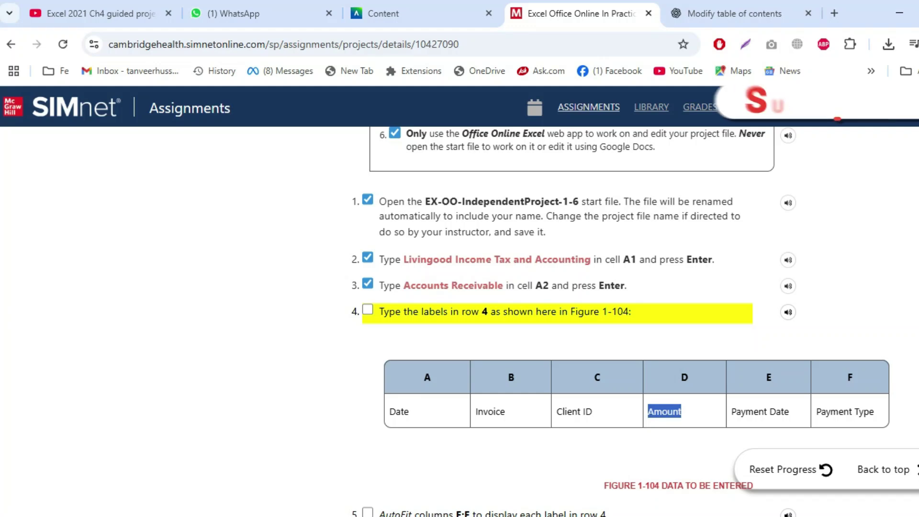
drag(730, 412, 789, 411)
key(ctrl+c)
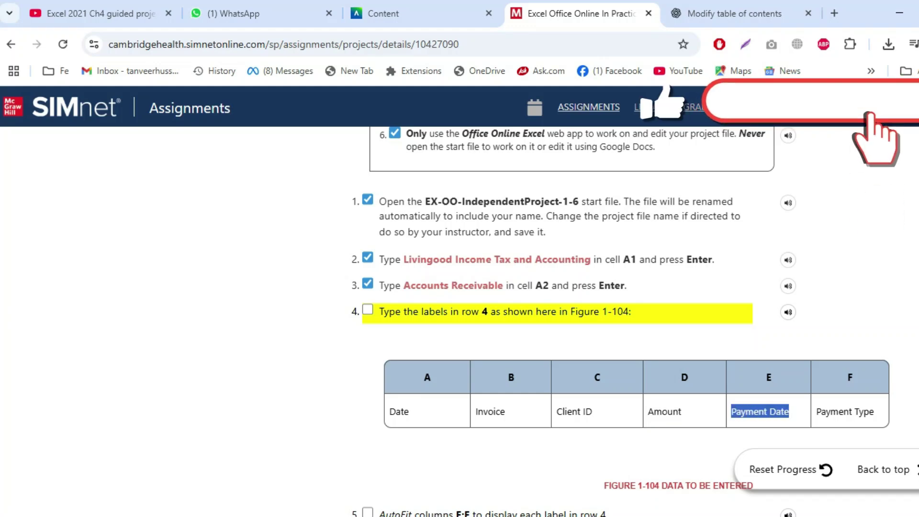
key(alt+Tab)
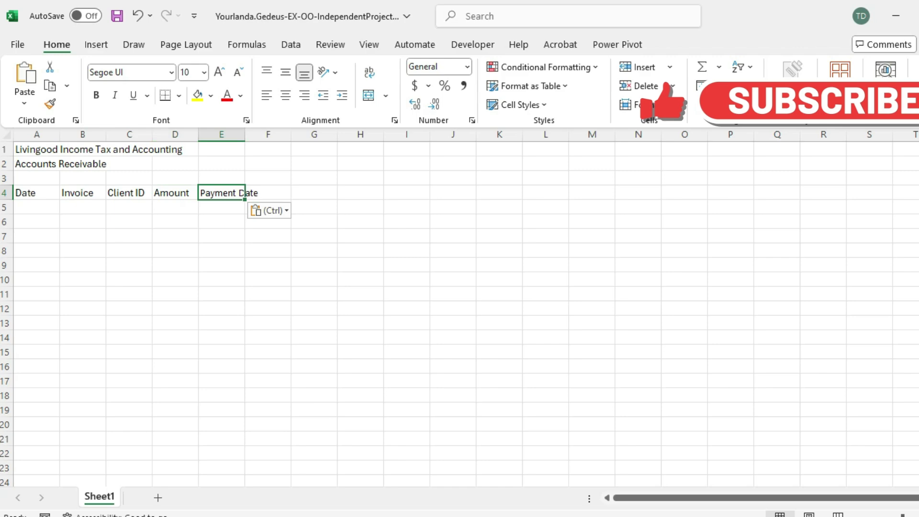
key(ctrl)
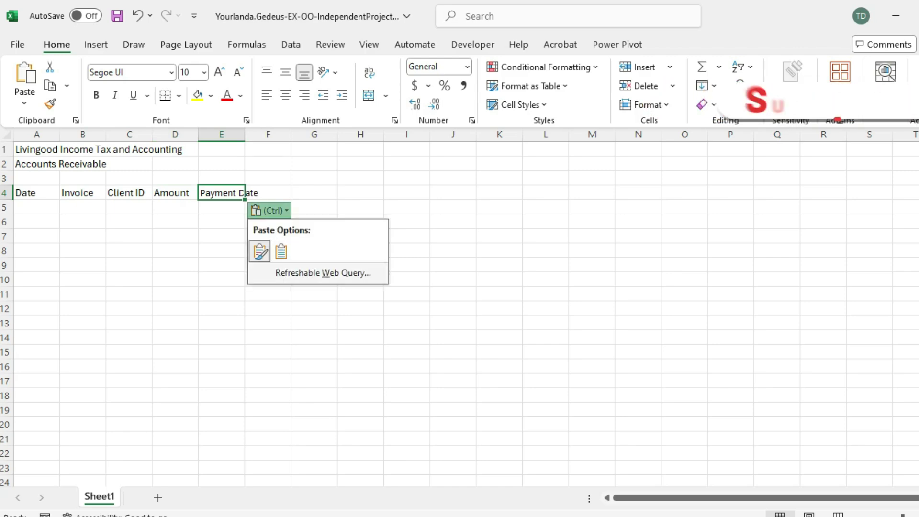
key(m)
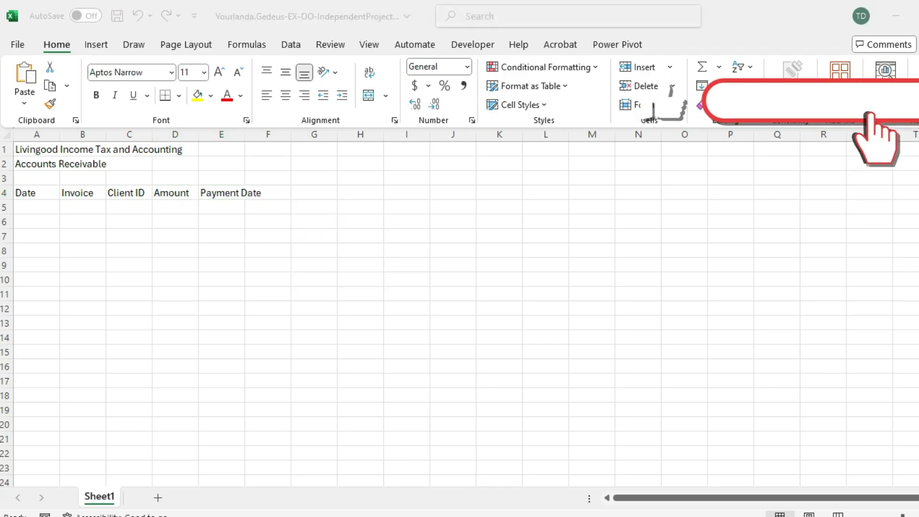
Copy the label "Payment Type" from the SIMnet figure into Excel cell F4 with destination formatting, and save the workbook before returning to SIMnet.
key(alt+Tab)
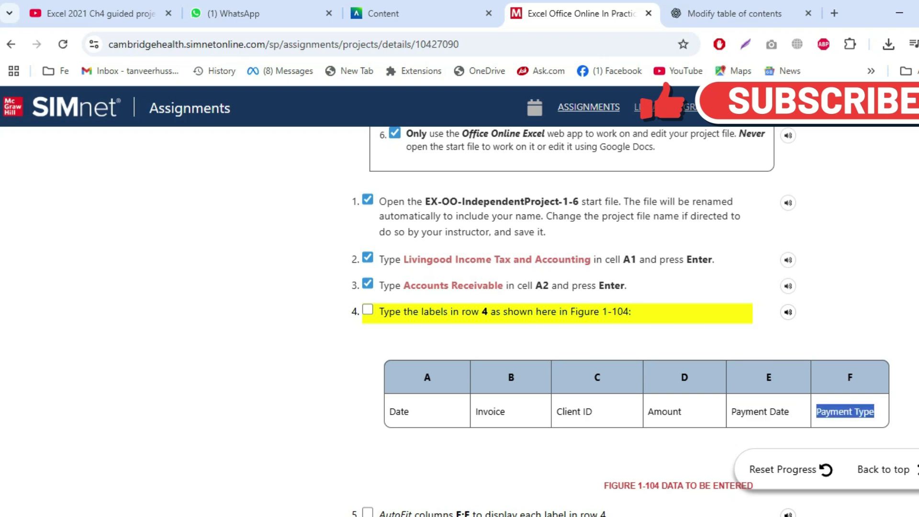
key(alt+Tab)
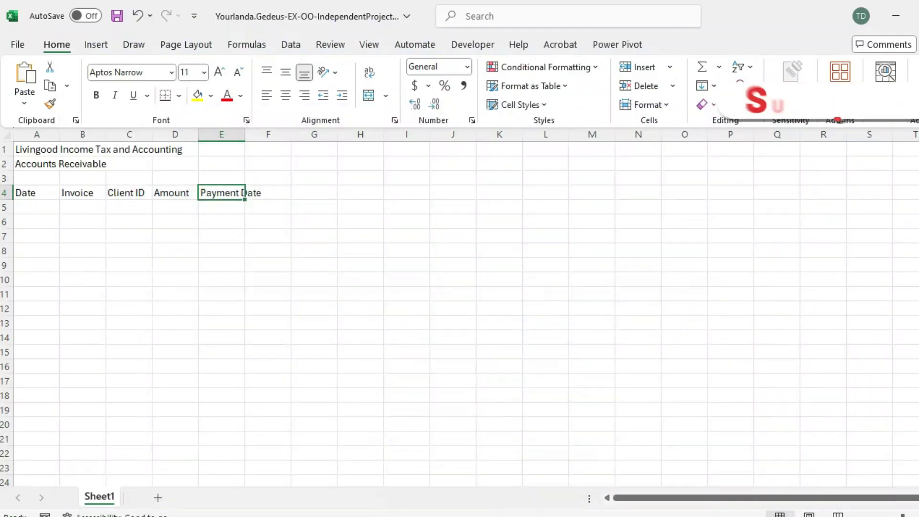
key(Right)
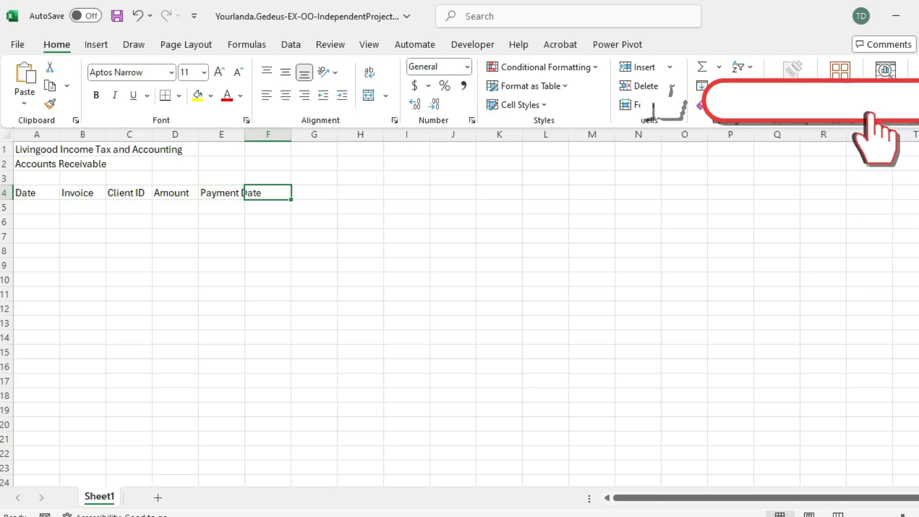
key(ctrl+v)
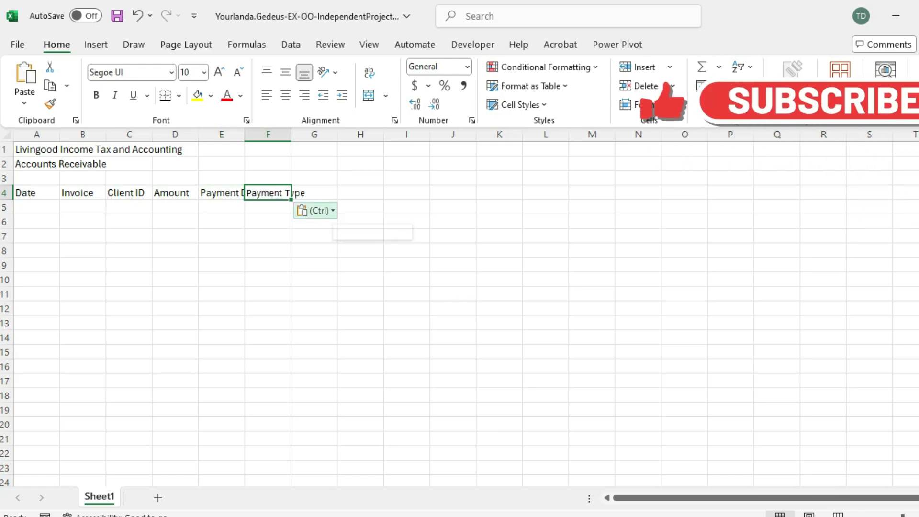
key(ctrl)
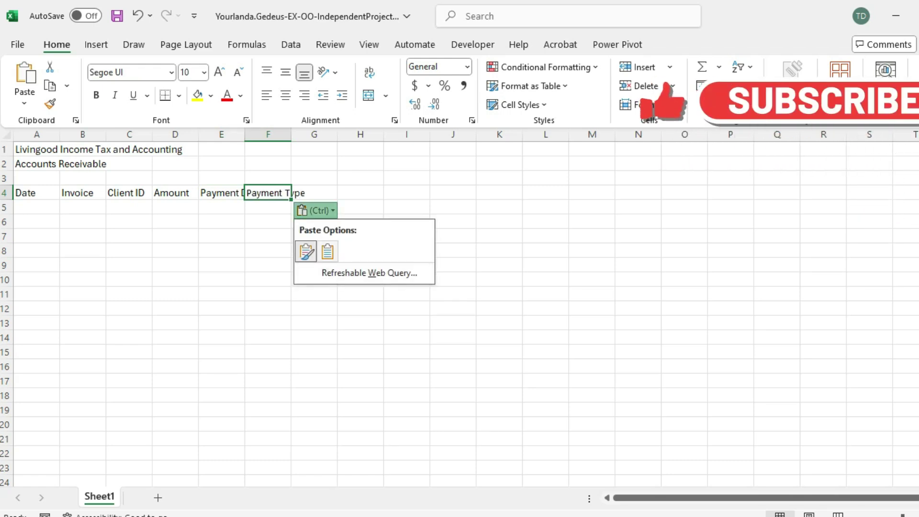
key(Escape)
key(ctrl+s)
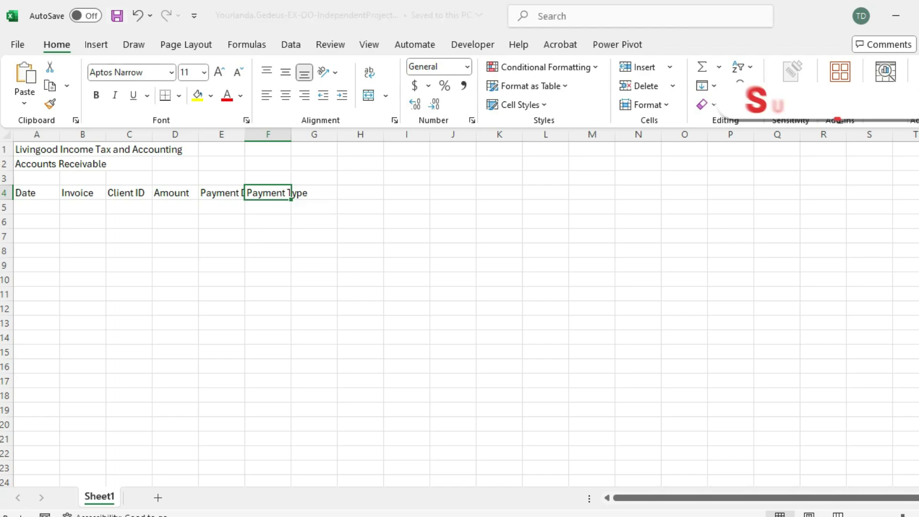
key(alt+Tab)
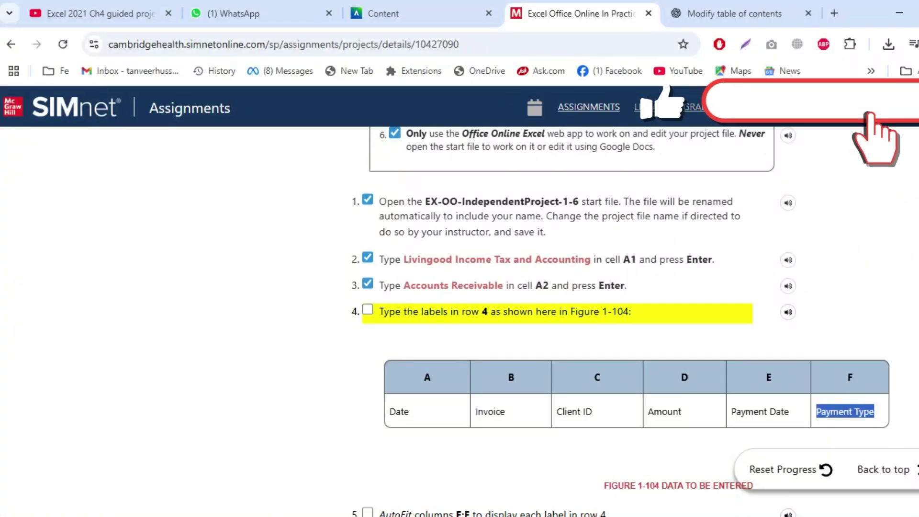